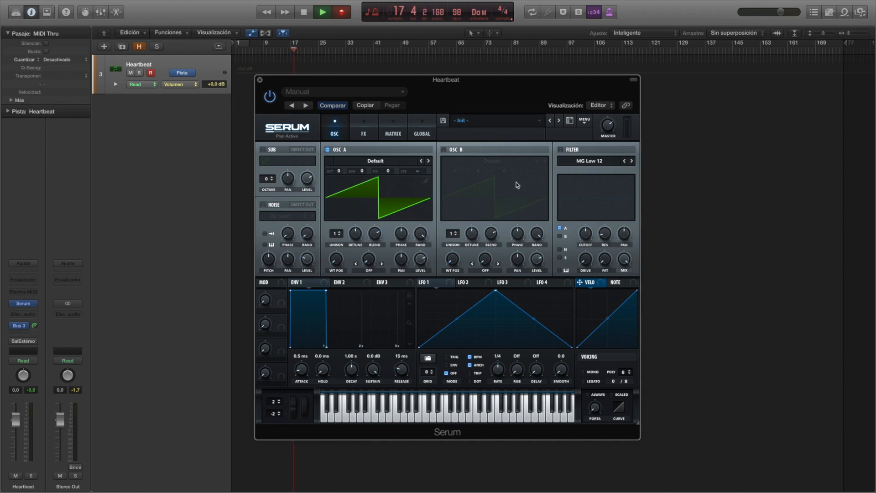
- Switch off oscillator A and enable the noise oscillator with the kick trans 2 sample from Attacks_Misc
left_click(327, 150)
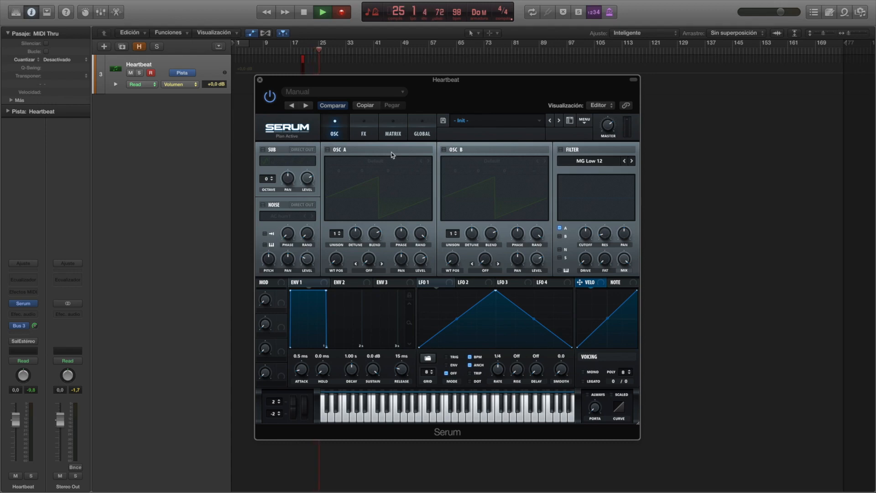
left_click(264, 205)
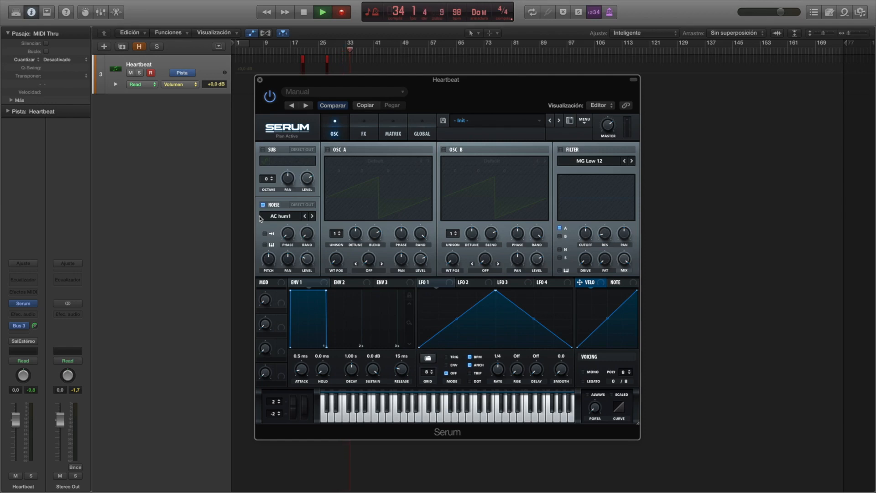
left_click(285, 216)
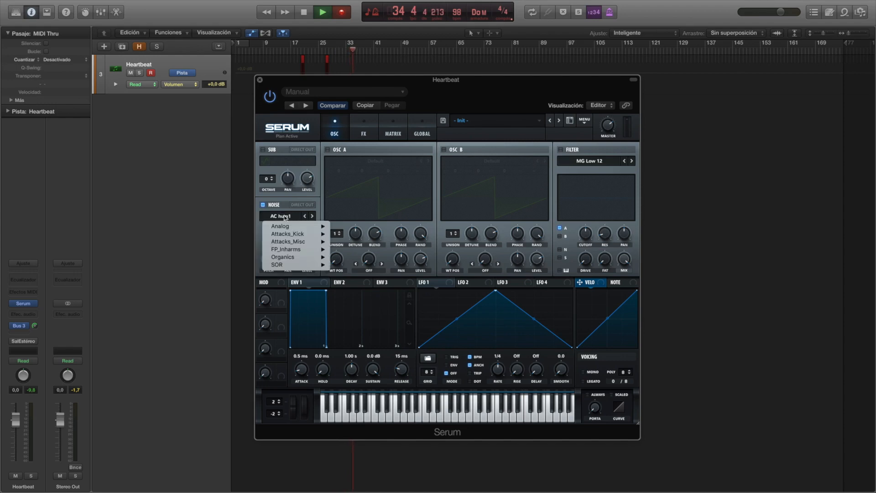
mouse_move(291, 245)
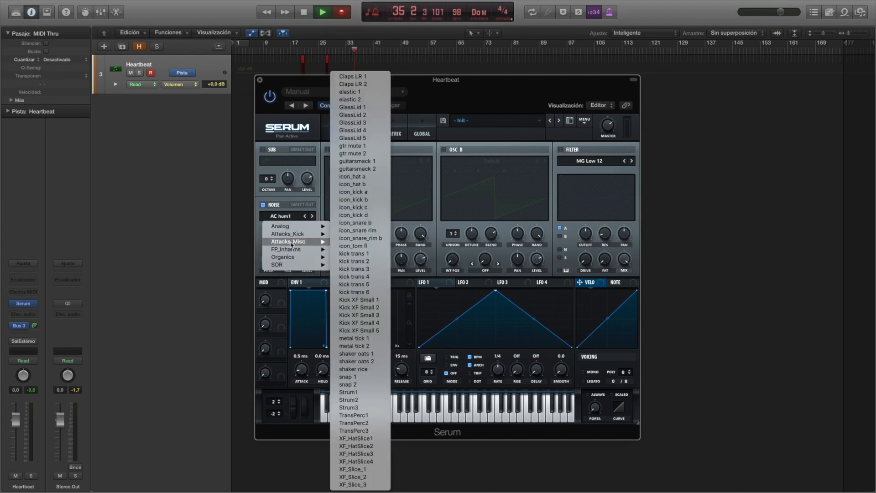
left_click(375, 263)
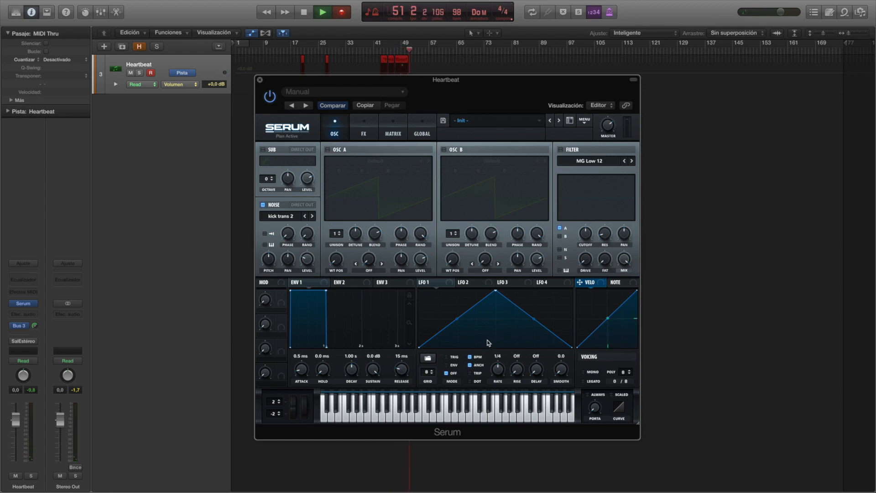
- Set the noise oscillator to one-shot playback and modulate its pitch from velocity with a reduced modulation amount
left_click(265, 235)
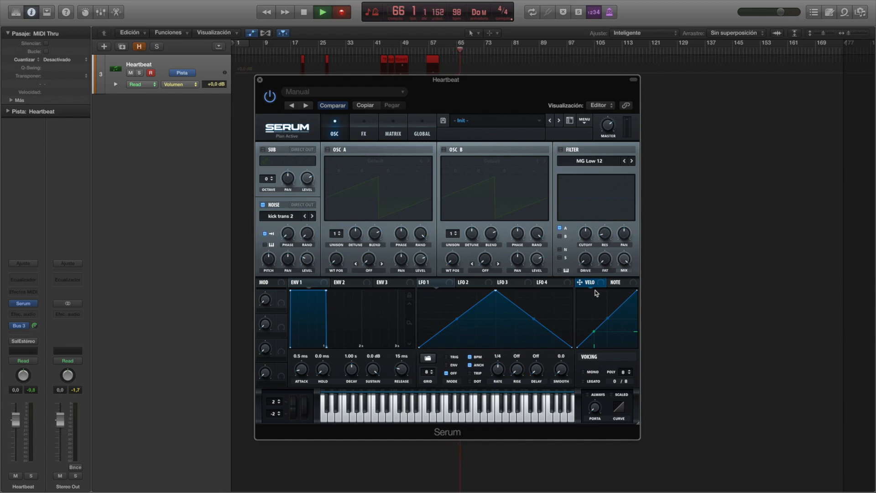
left_click_drag(595, 284, 269, 260)
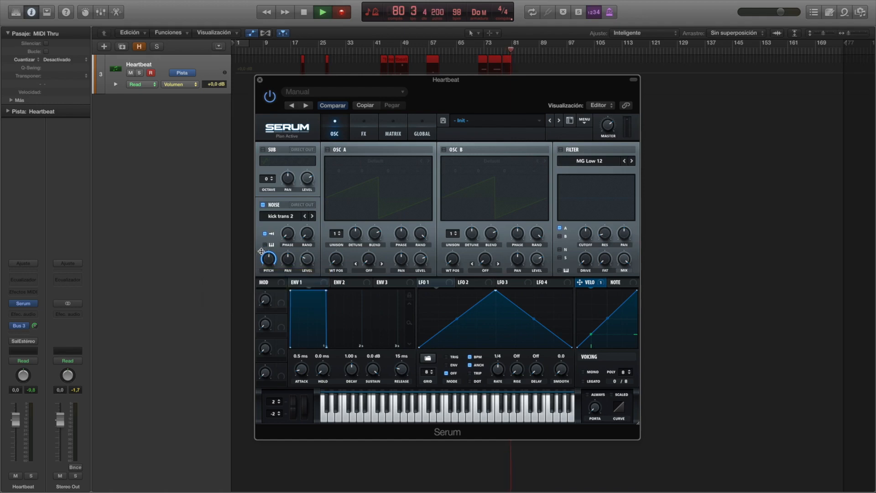
left_click_drag(261, 251, 257, 285)
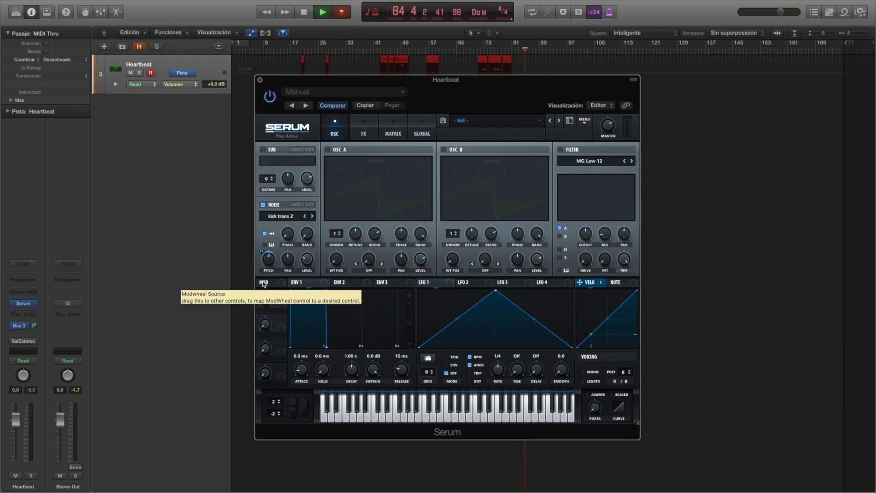
mouse_move(262, 251)
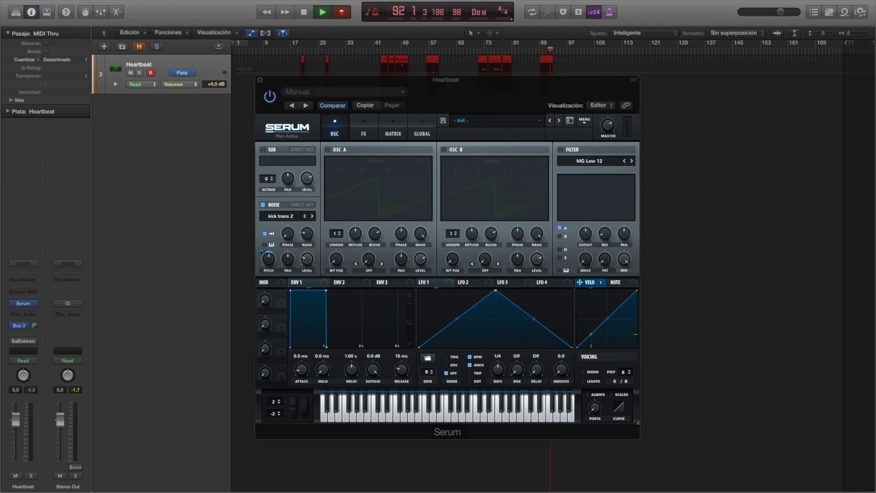
left_click_drag(309, 236, 309, 235)
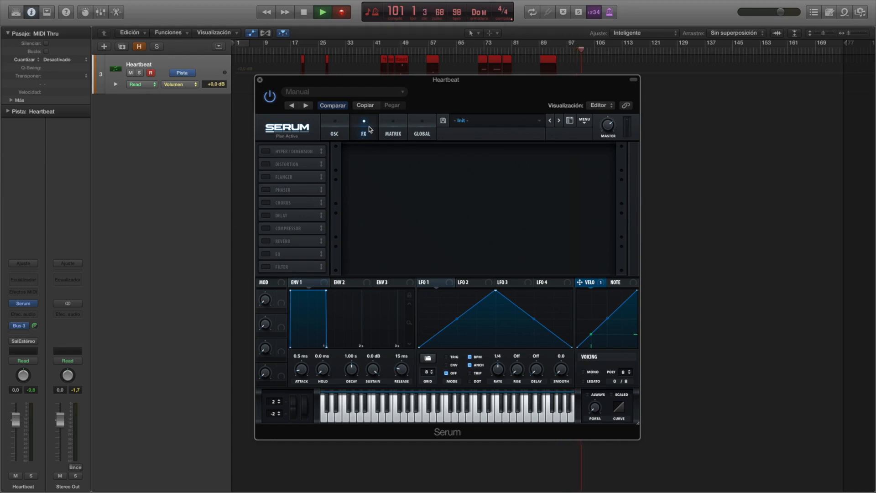
- Place an enabled compressor first in the effects chain and raise its gain
left_click_drag(321, 228, 322, 153)
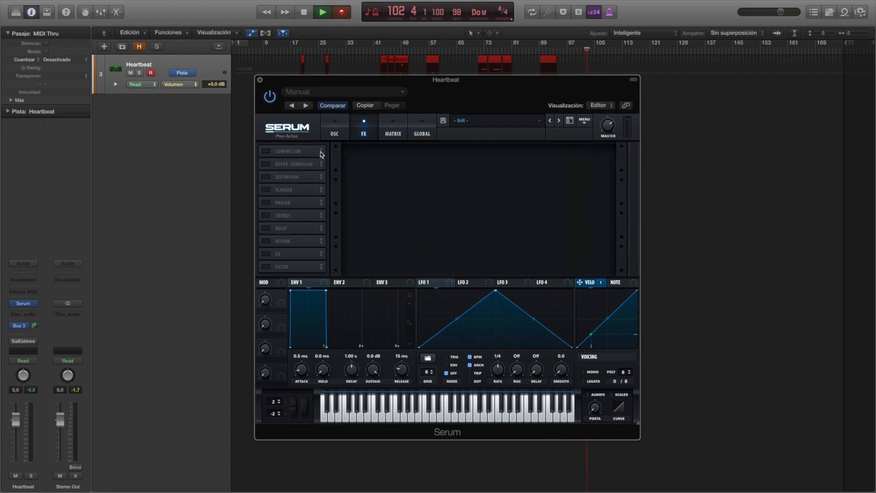
left_click(266, 152)
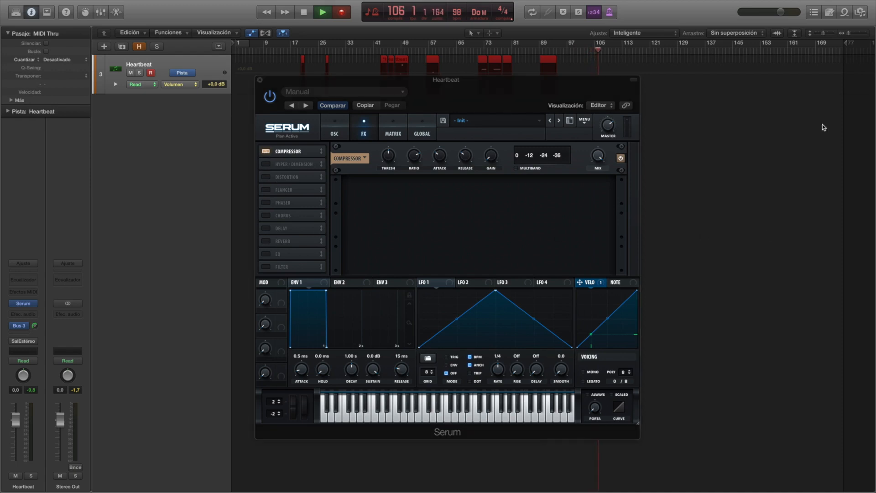
left_click_drag(489, 158, 490, 148)
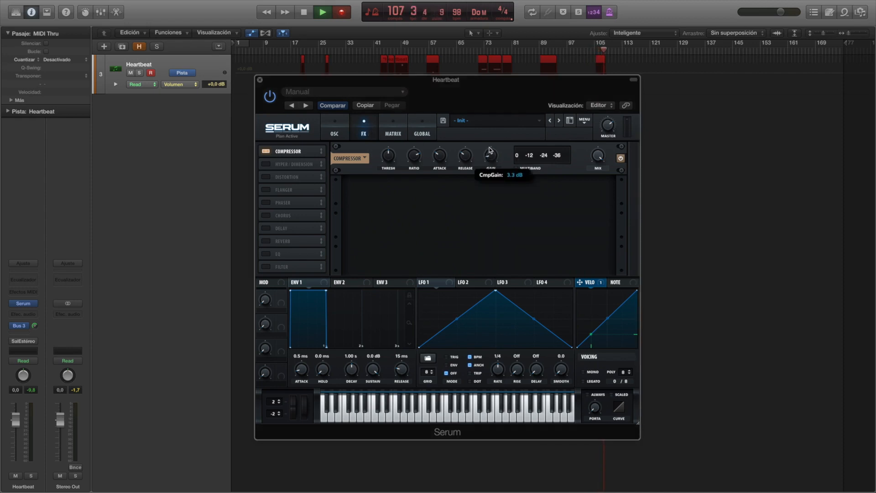
left_click_drag(489, 148, 490, 144)
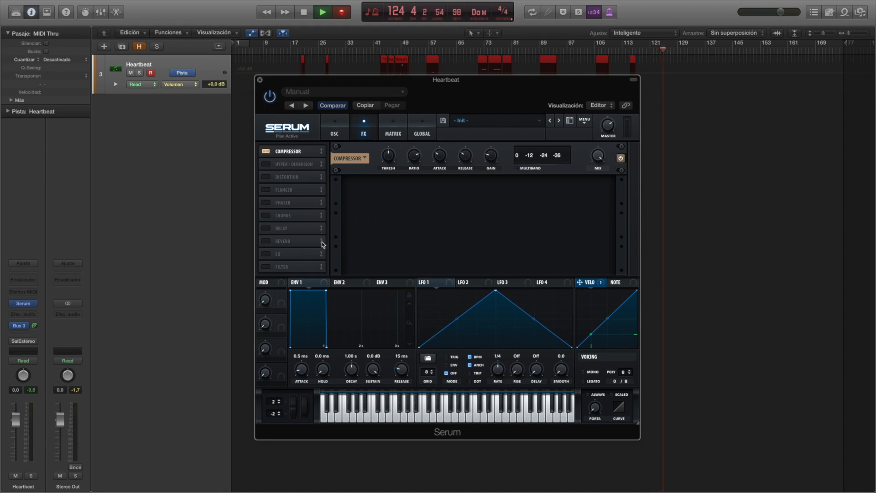
- Enable the reverb directly after the compressor, in Plate mode with a raised high cut
left_click_drag(322, 242, 322, 165)
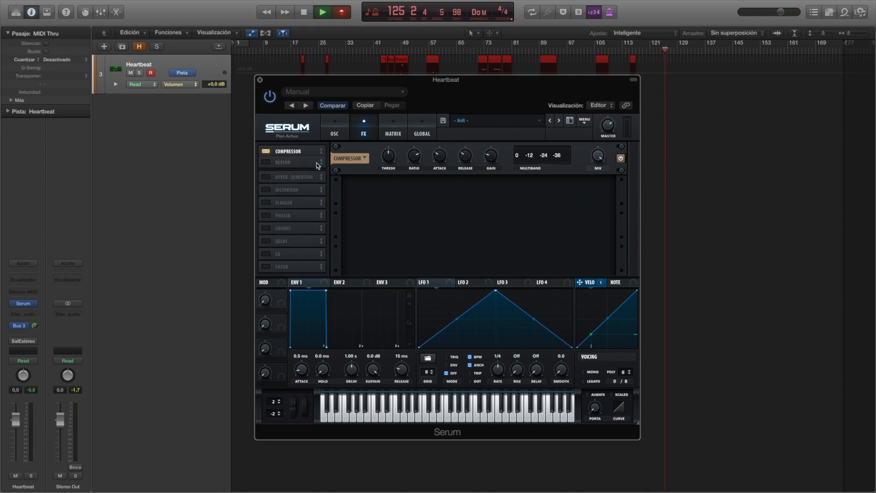
left_click(264, 165)
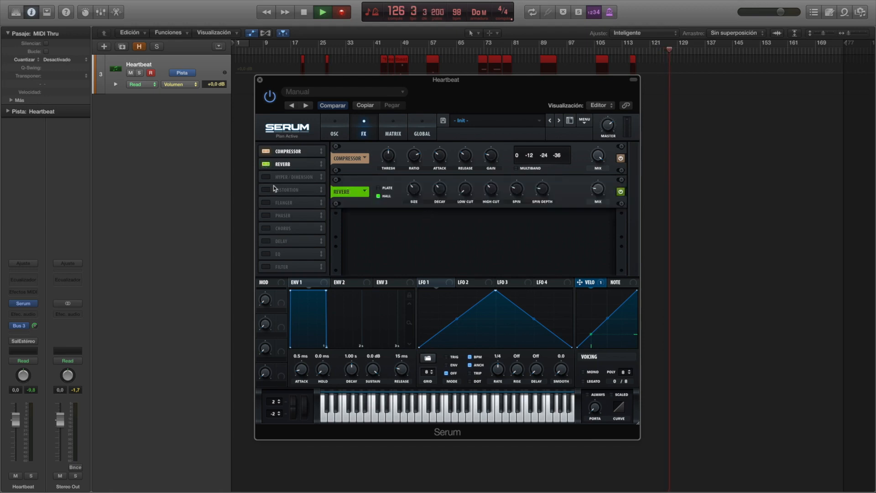
left_click(379, 188)
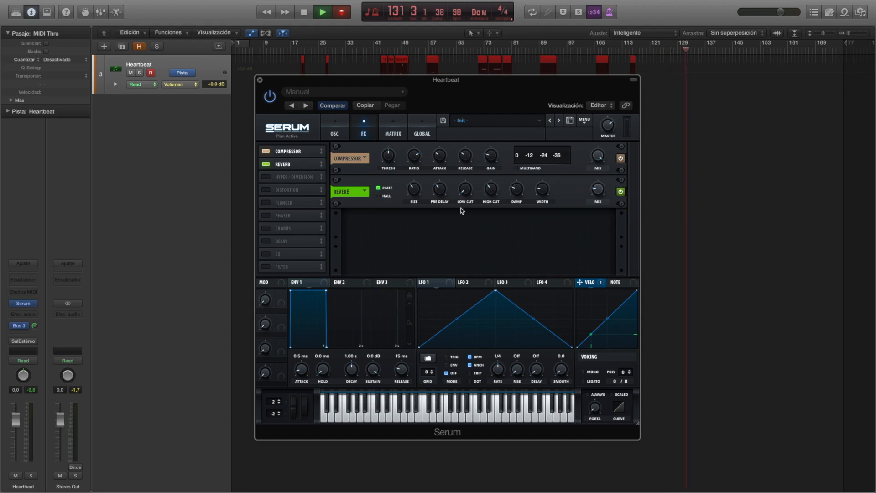
mouse_move(492, 191)
left_click_drag(492, 191, 493, 172)
mouse_move(518, 193)
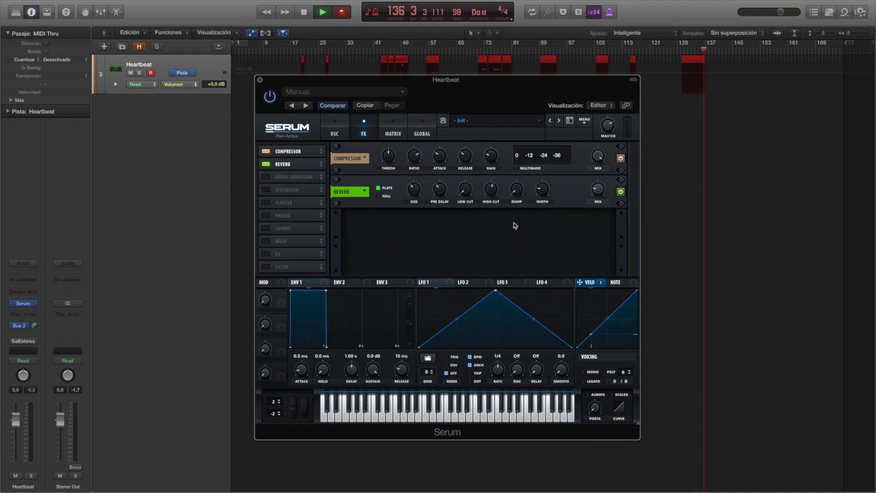
mouse_move(601, 193)
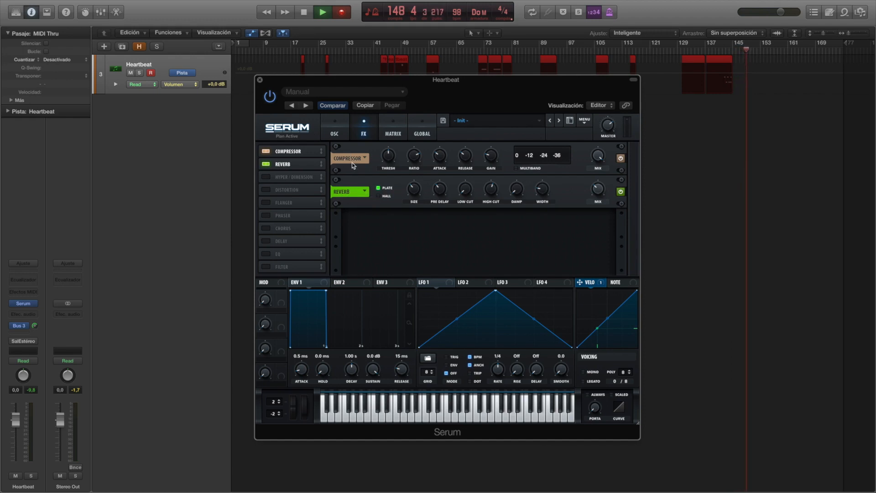
- Enable the distortion effect and set its filter to Pre
left_click(340, 137)
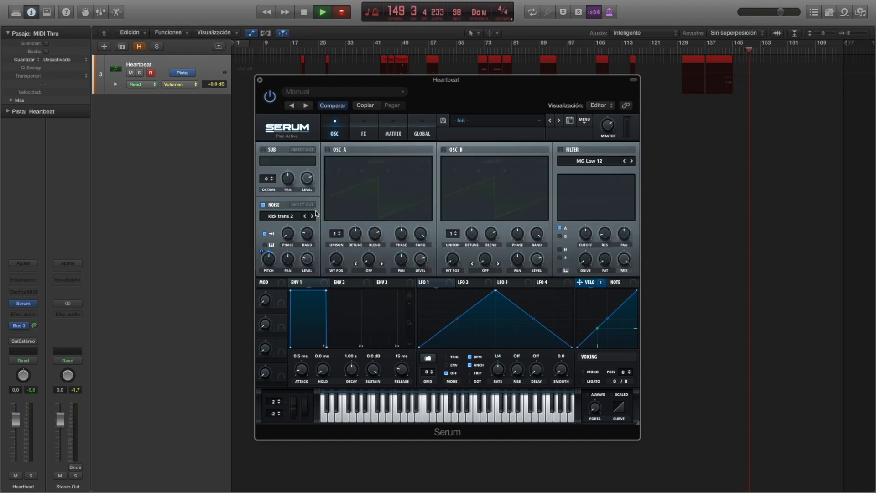
left_click(369, 136)
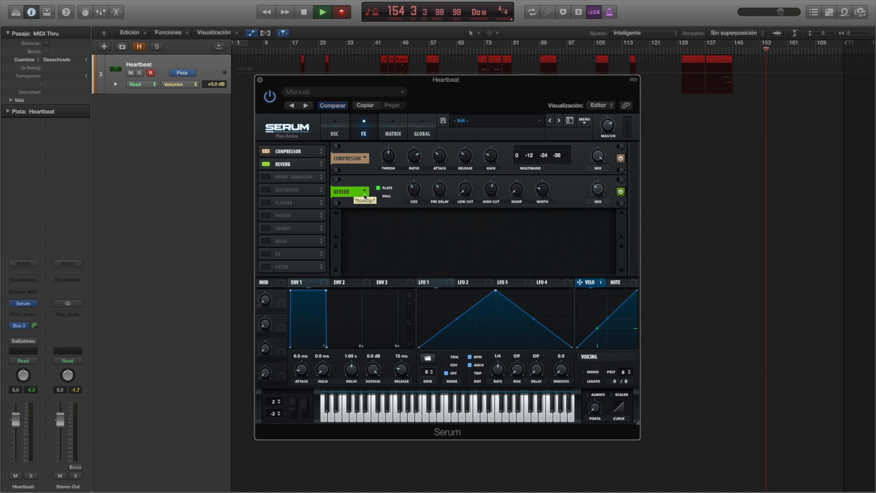
left_click(283, 190)
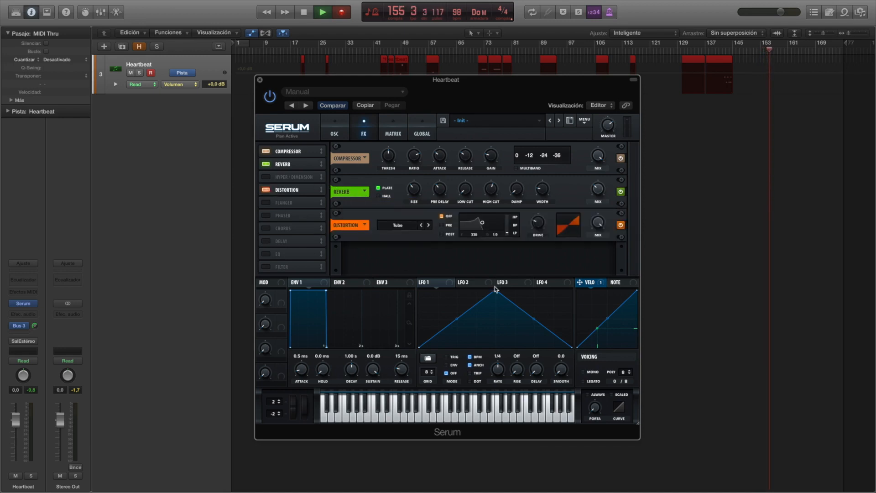
left_click(441, 225)
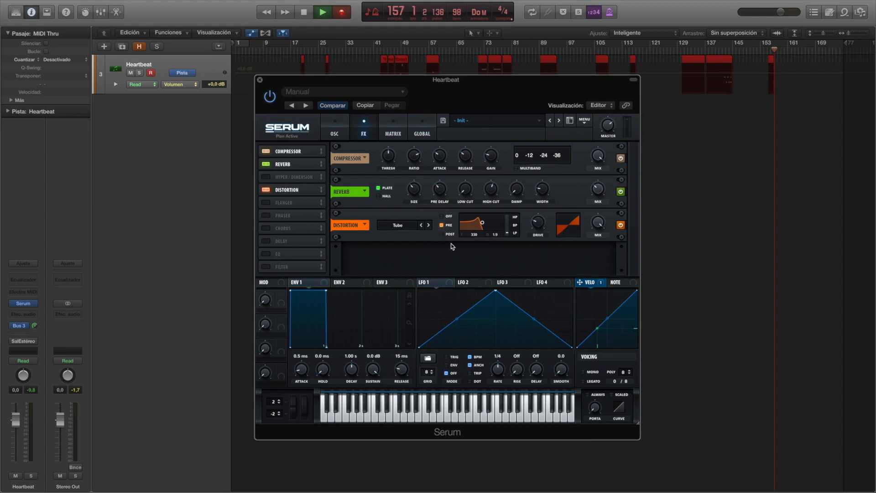
- Tune the distortion's pre-filter to about 2240 Hz with a Q of 2.7 and raise the drive
left_click_drag(483, 224, 494, 226)
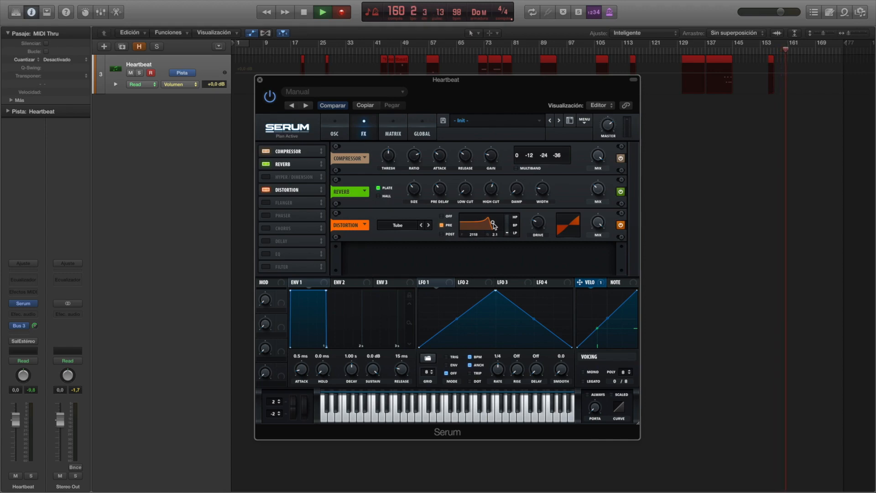
left_click_drag(493, 225, 494, 225)
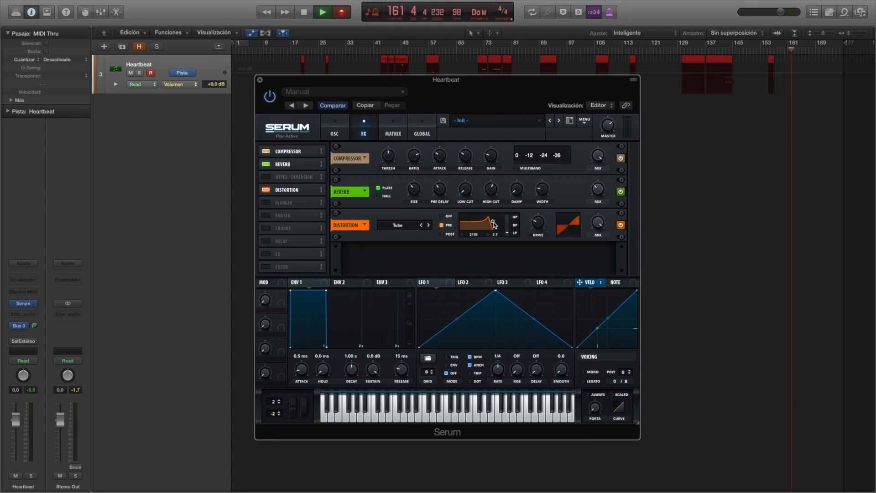
left_click_drag(494, 225, 495, 225)
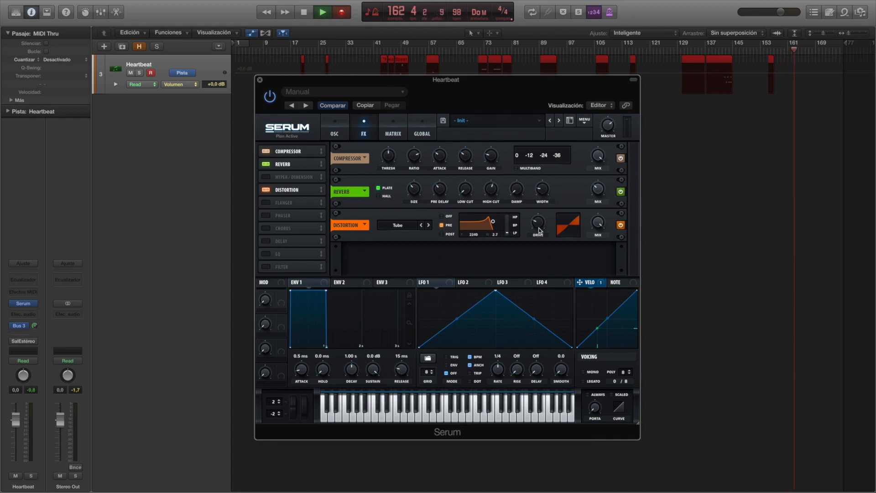
left_click_drag(539, 230, 541, 192)
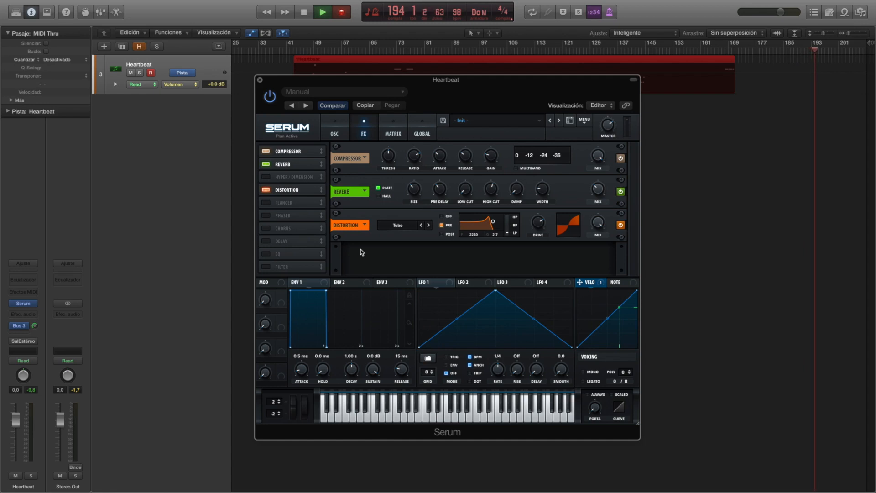
- Enable the MG Low 6 filter effect and lower its cutoff frequency
left_click(265, 268)
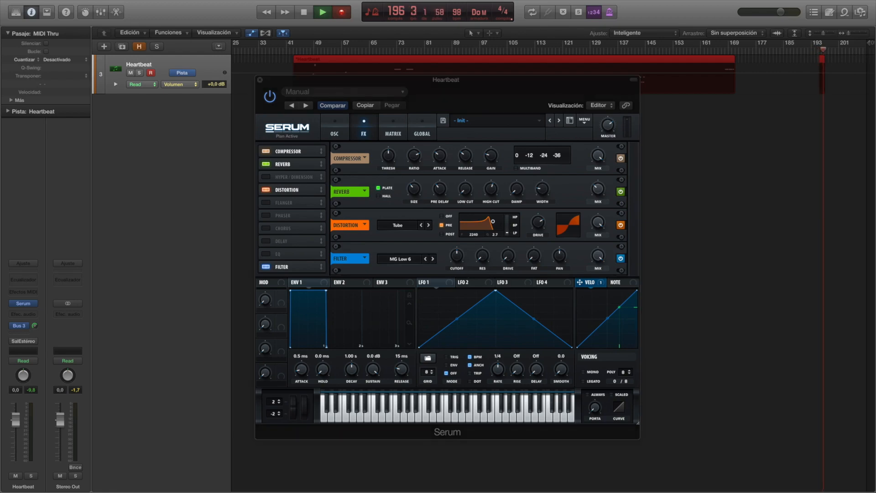
left_click(457, 257)
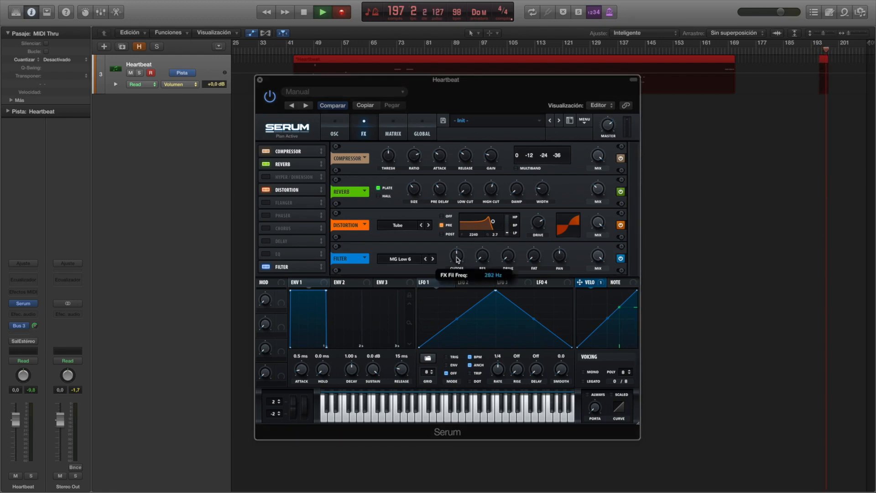
left_click_drag(458, 261, 457, 265)
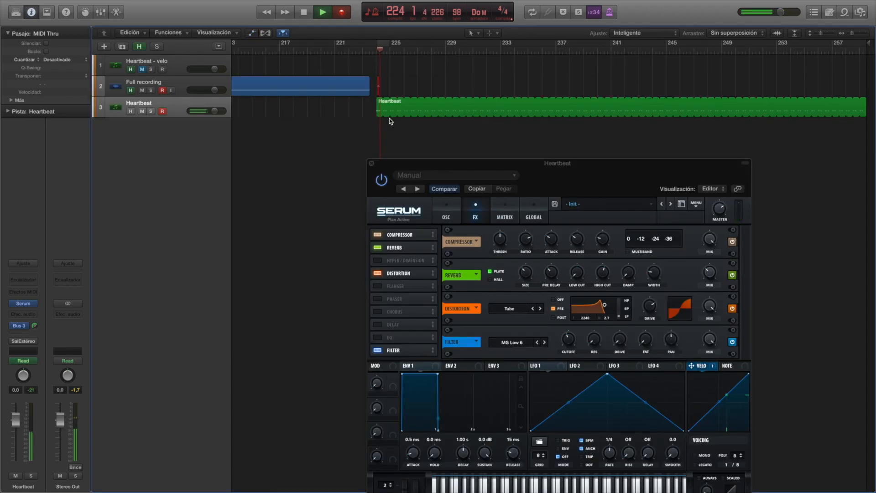
- Open the Heartbeat region's notes with the synth window moved aside, and check the velocities of the first two C3 notes
double_click(389, 118)
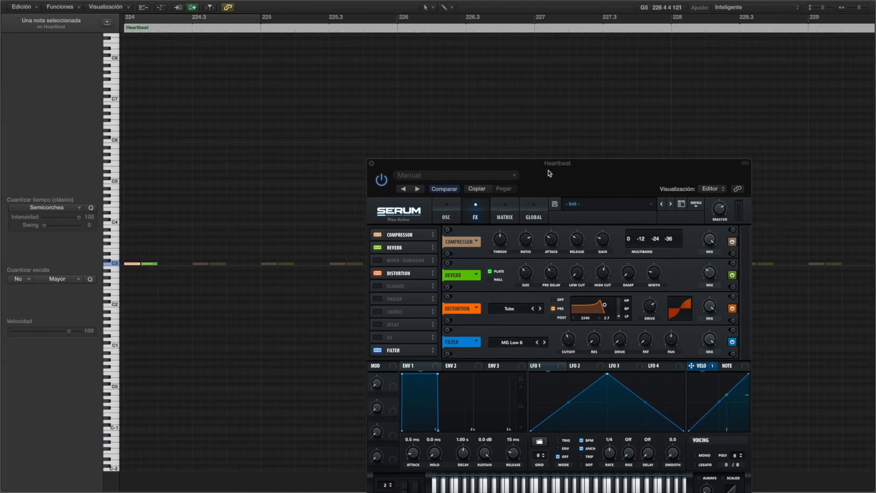
left_click_drag(549, 171, 618, 109)
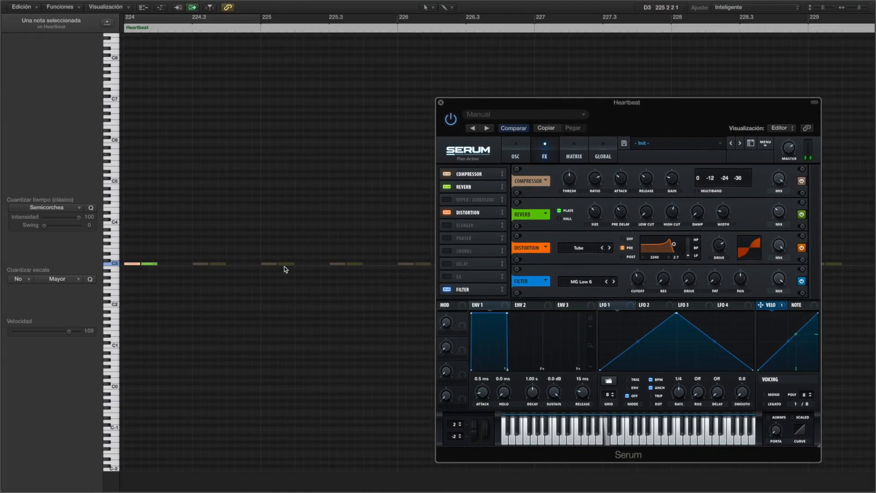
left_click(133, 265)
left_click(133, 264)
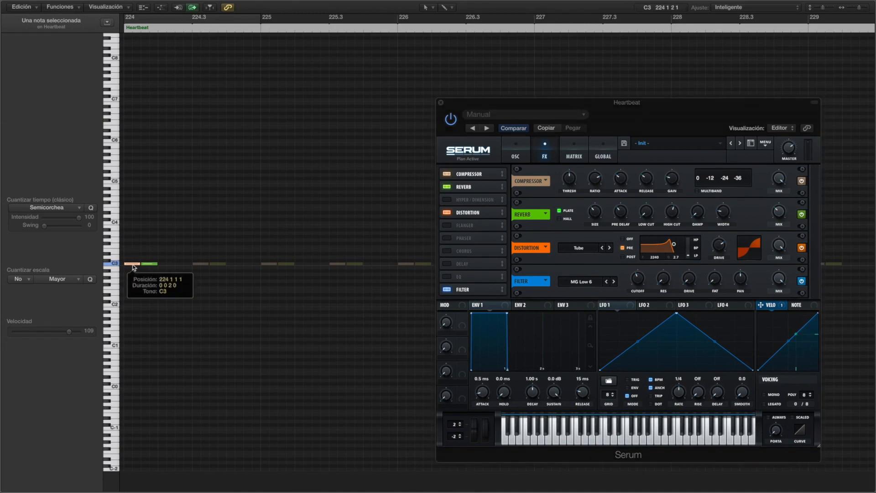
left_click(151, 265)
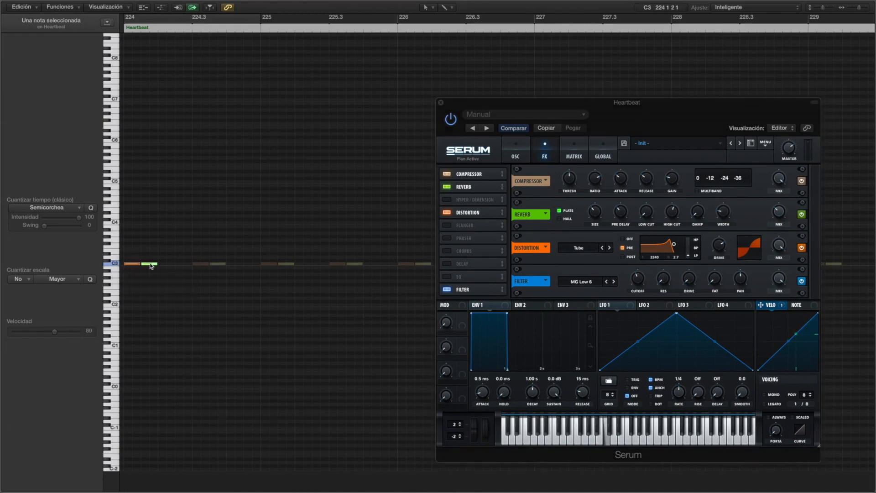
left_click(135, 265)
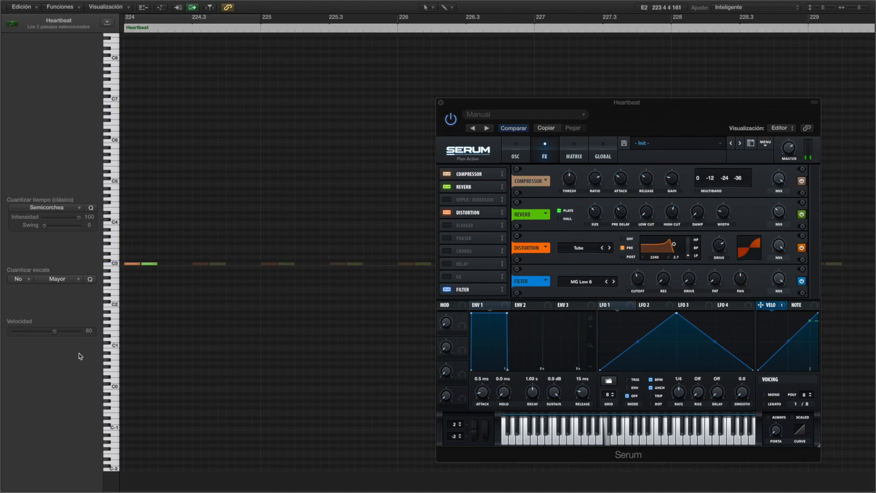
- Compare the velocities of the first two C3 notes individually, and return to the tracks view
left_click(131, 265)
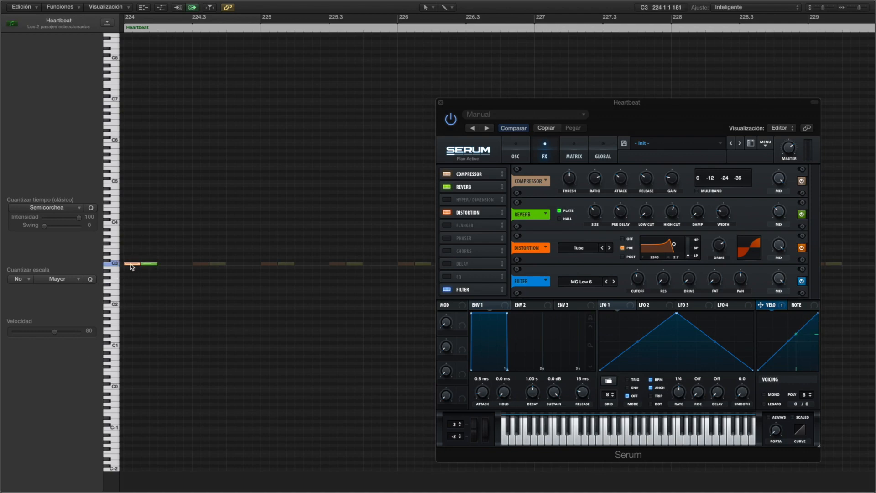
left_click(71, 332)
left_click_drag(68, 331, 55, 331)
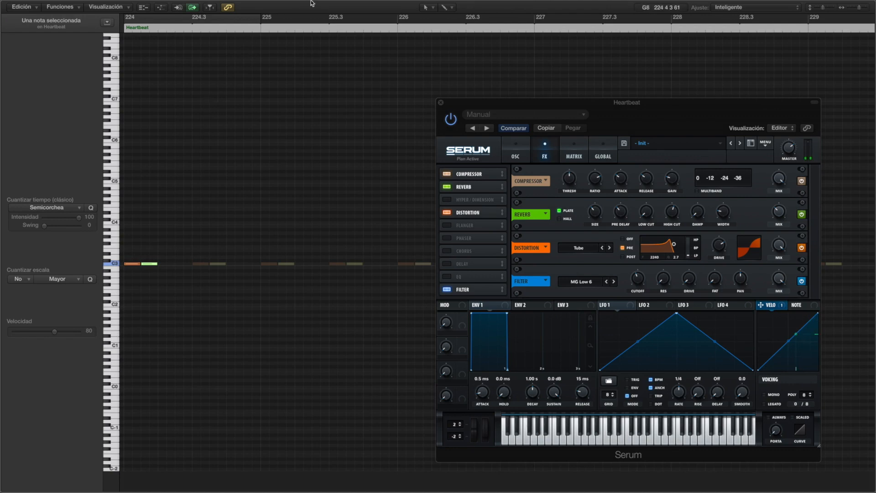
mouse_move(312, 1)
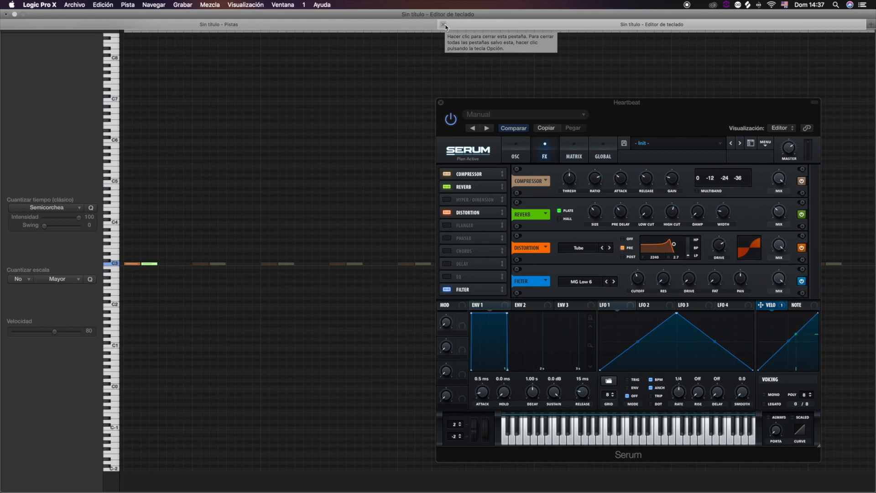
left_click(443, 25)
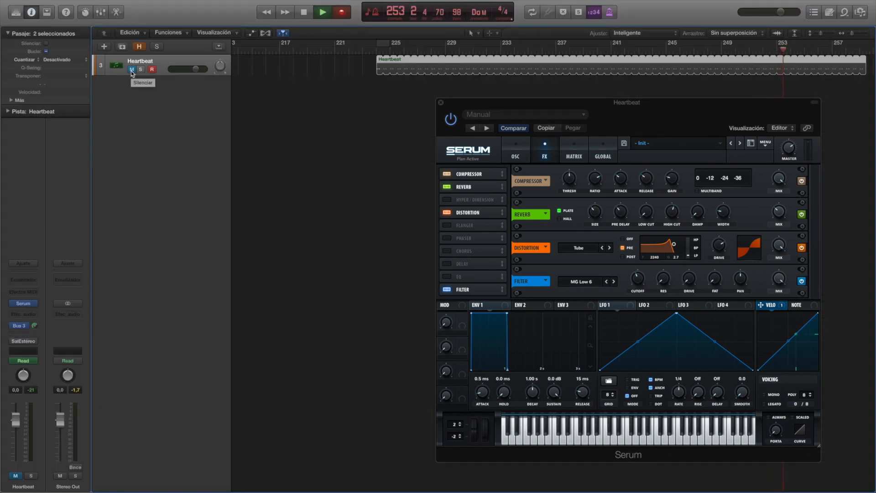
- Unmute the Heartbeat track and extend the end of its region to about bar 273
left_click(132, 72)
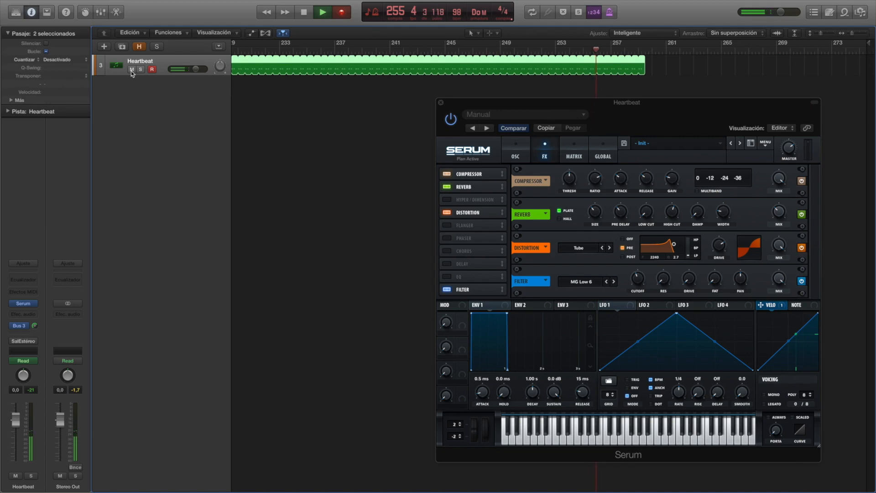
left_click_drag(721, 59, 840, 61)
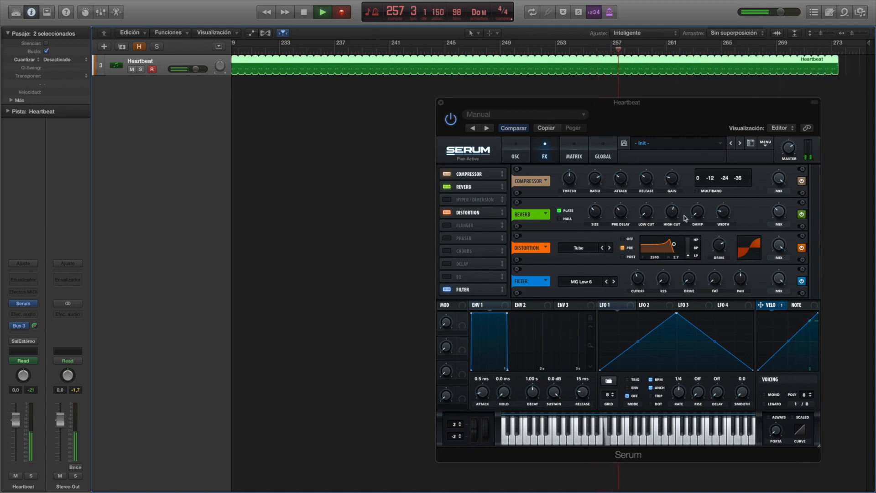
- Move the synth window clear of its effect controls' current spot and lower the reverb's mix
left_click_drag(683, 121, 591, 124)
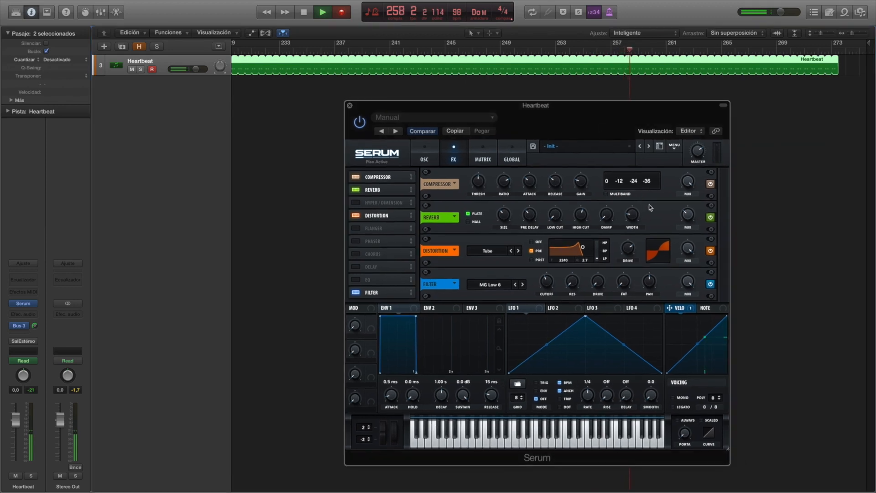
left_click_drag(688, 215, 686, 222)
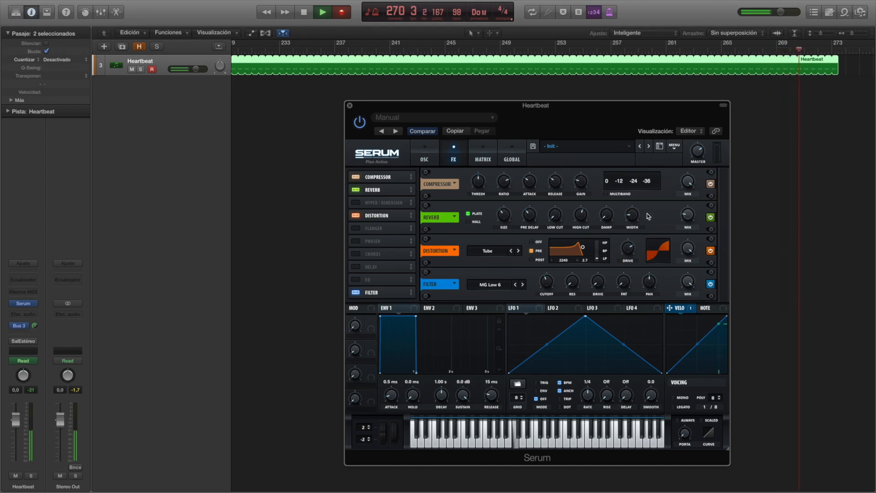
mouse_move(688, 220)
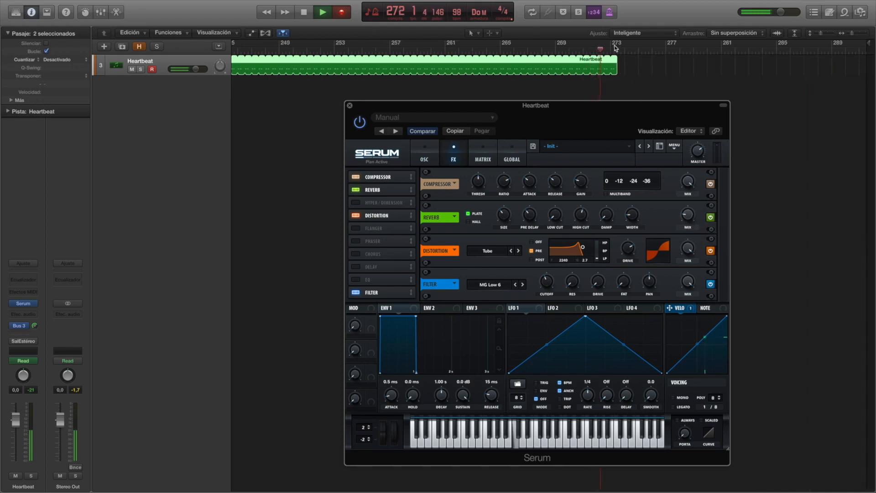
- Extend the end of the Heartbeat region to about bar 291 and stop playback
left_click(619, 61)
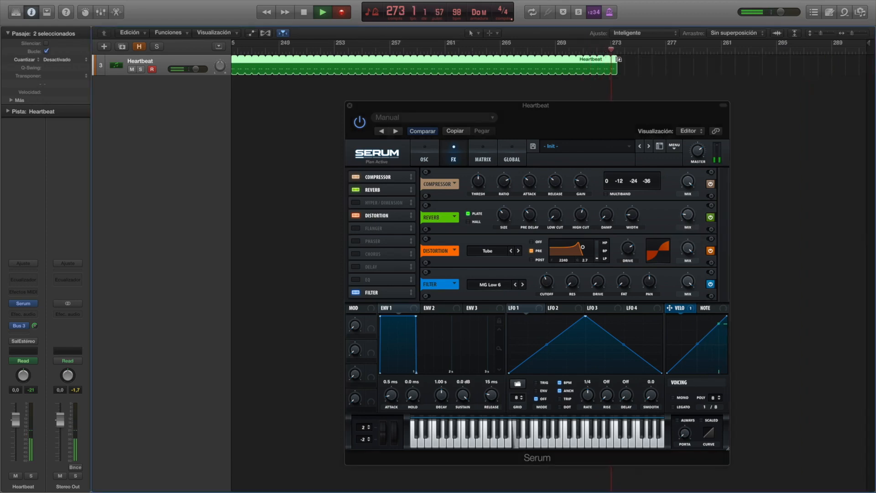
left_click_drag(619, 60, 871, 59)
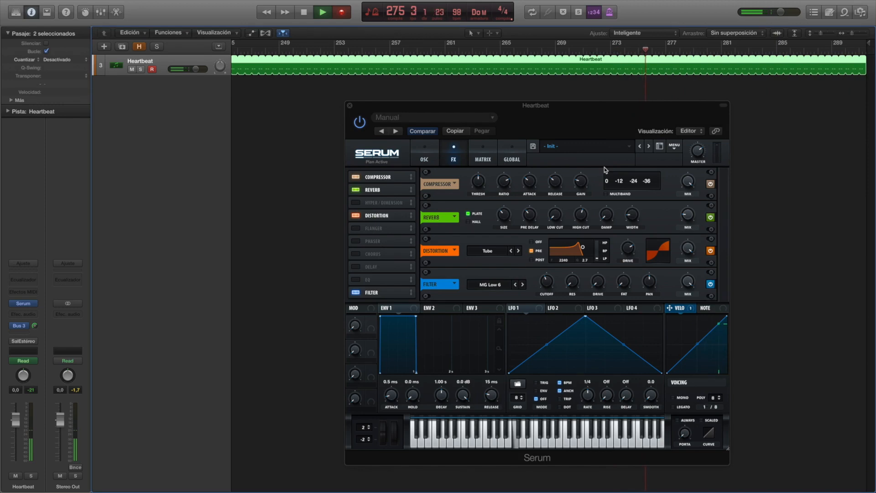
key("space")
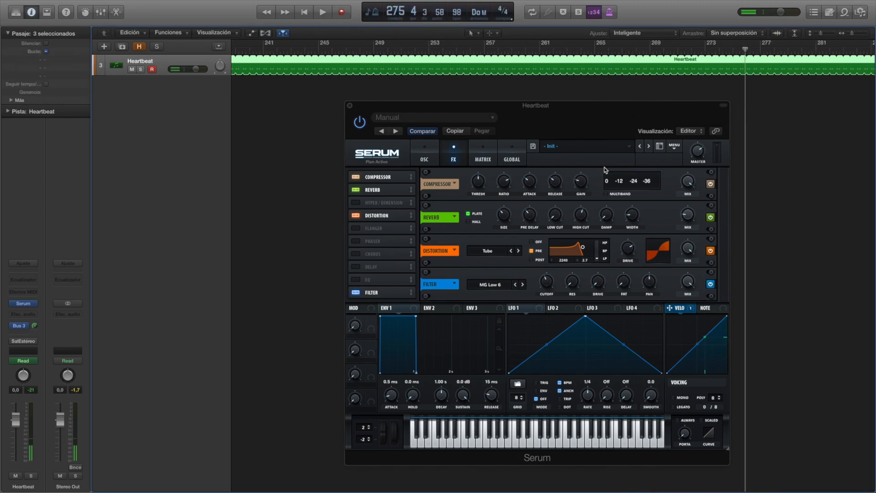
mouse_move(362, 2)
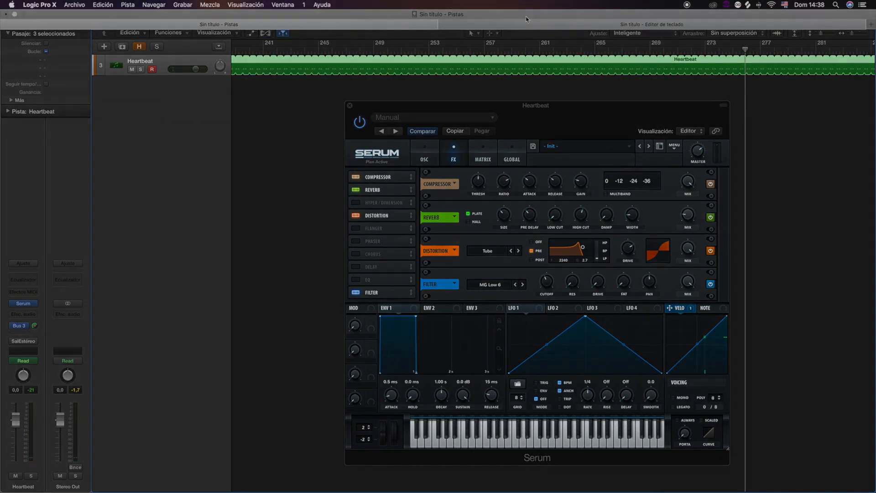